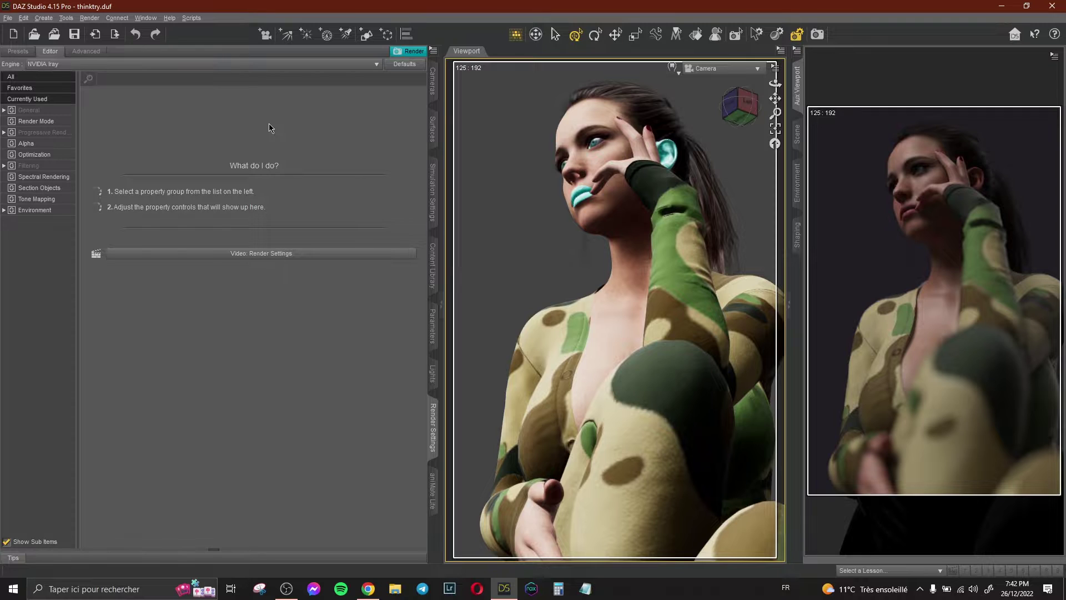
Switch the viewport from Camera to a raised left-side perspective view showing figure, stool and light.
left_click(739, 68)
left_click(742, 88)
left_click_drag(740, 105, 712, 291)
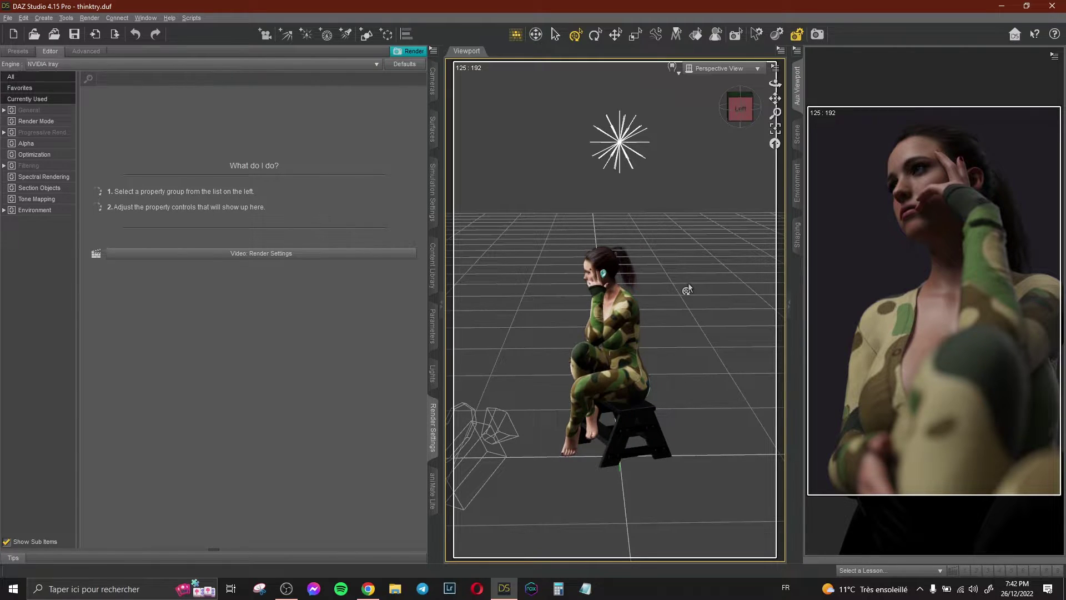
left_click_drag(775, 83, 784, 95)
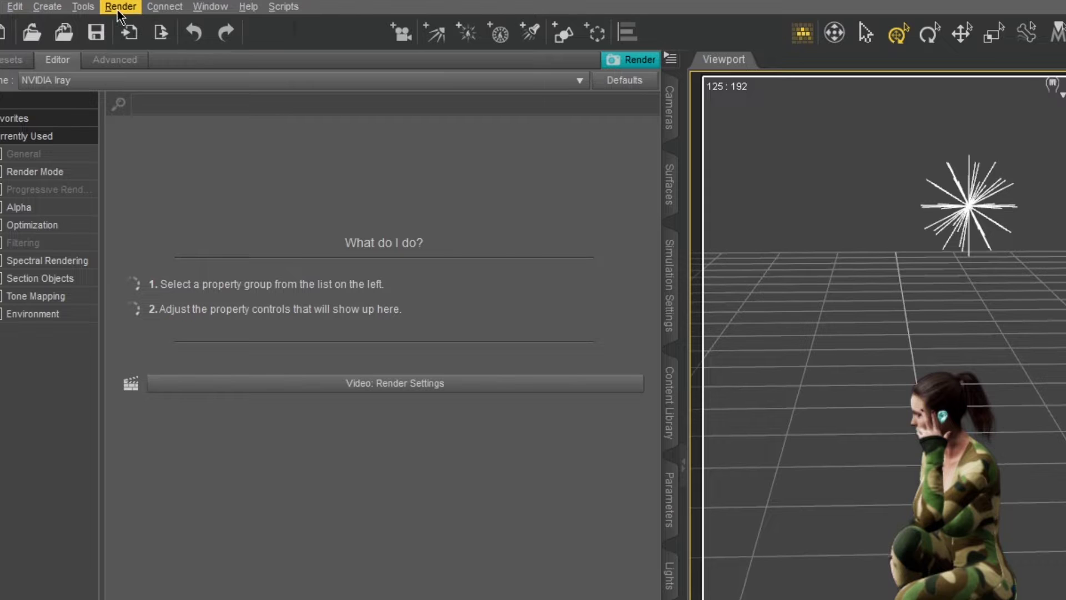
left_click(89, 18)
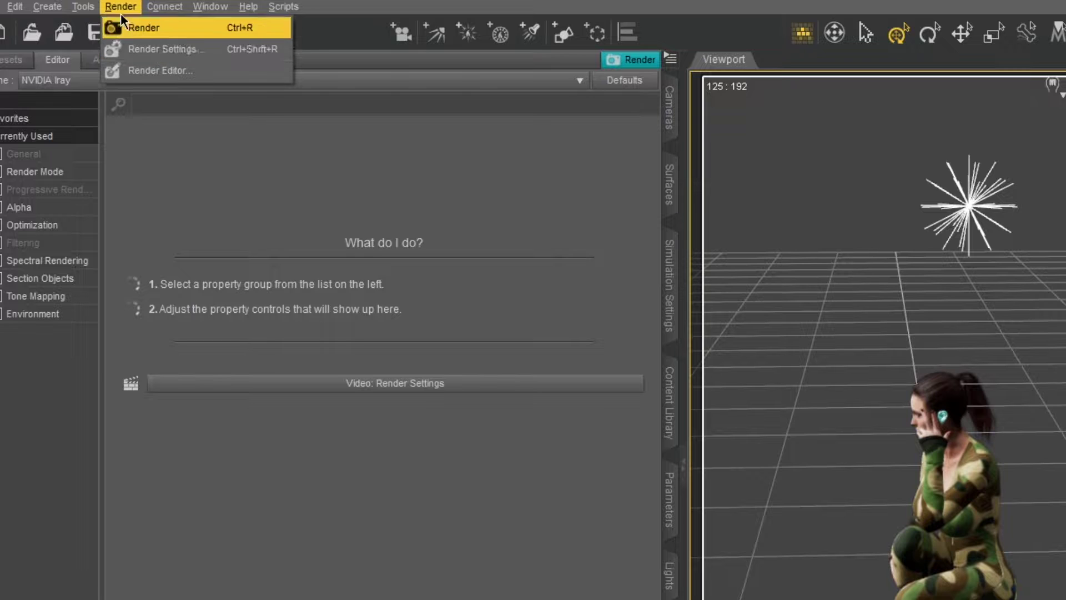
Enable Canvases on the Advanced tab of the Iray Render Settings.
left_click(166, 49)
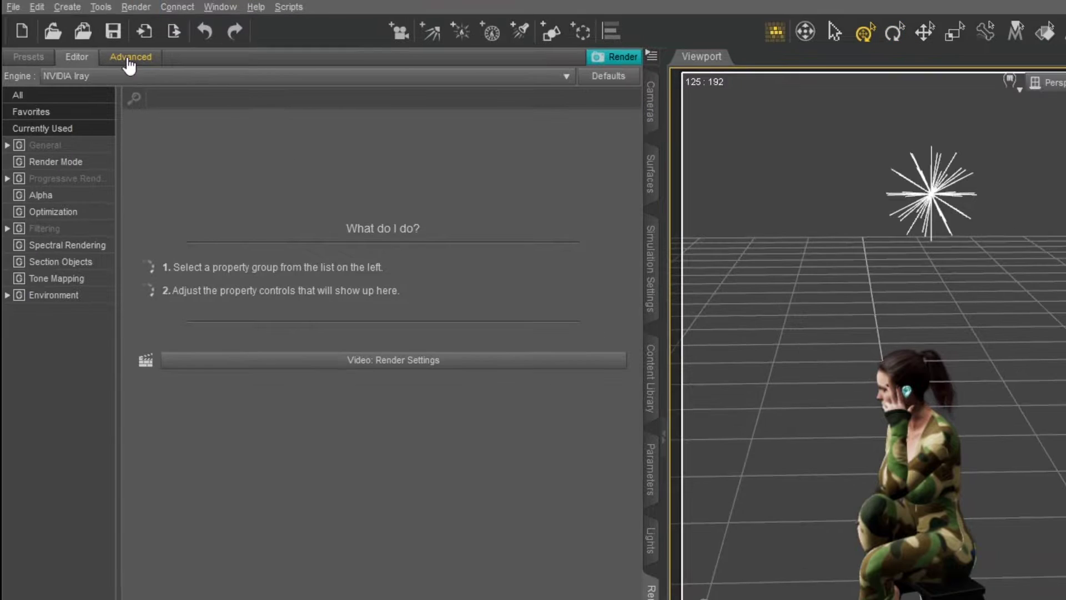
left_click(115, 60)
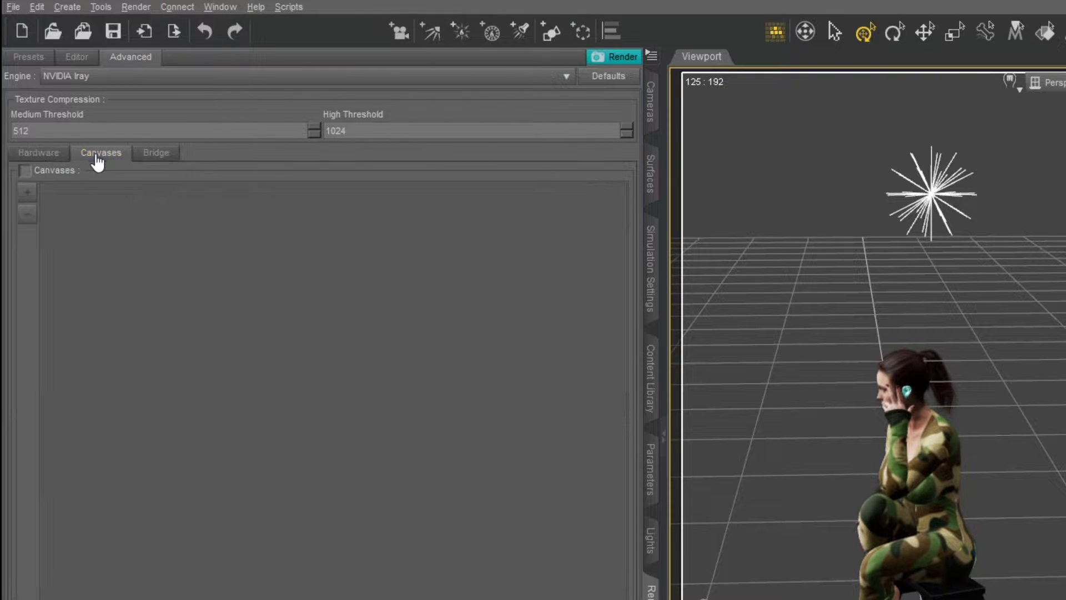
left_click(25, 171)
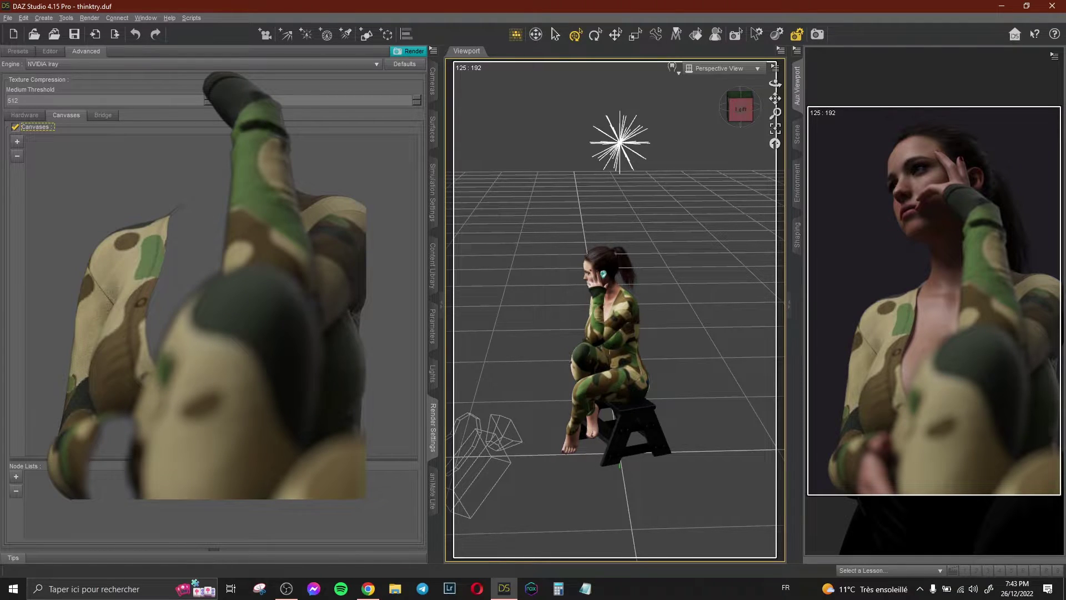
Add Canvas1 under Canvases and keep its type as Beauty.
left_click(17, 142)
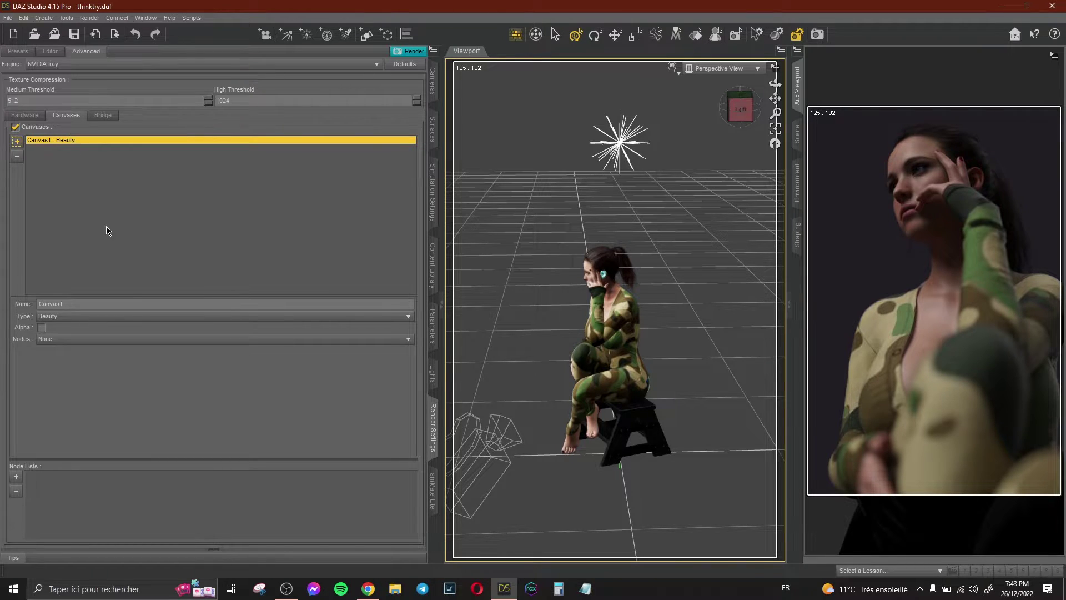
left_click(88, 316)
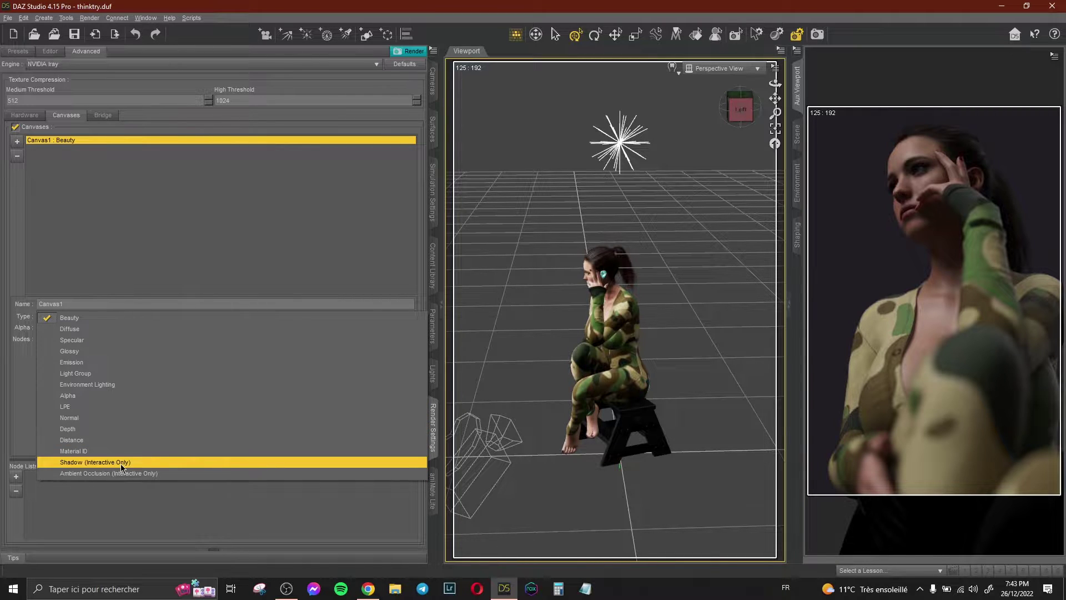
left_click(118, 181)
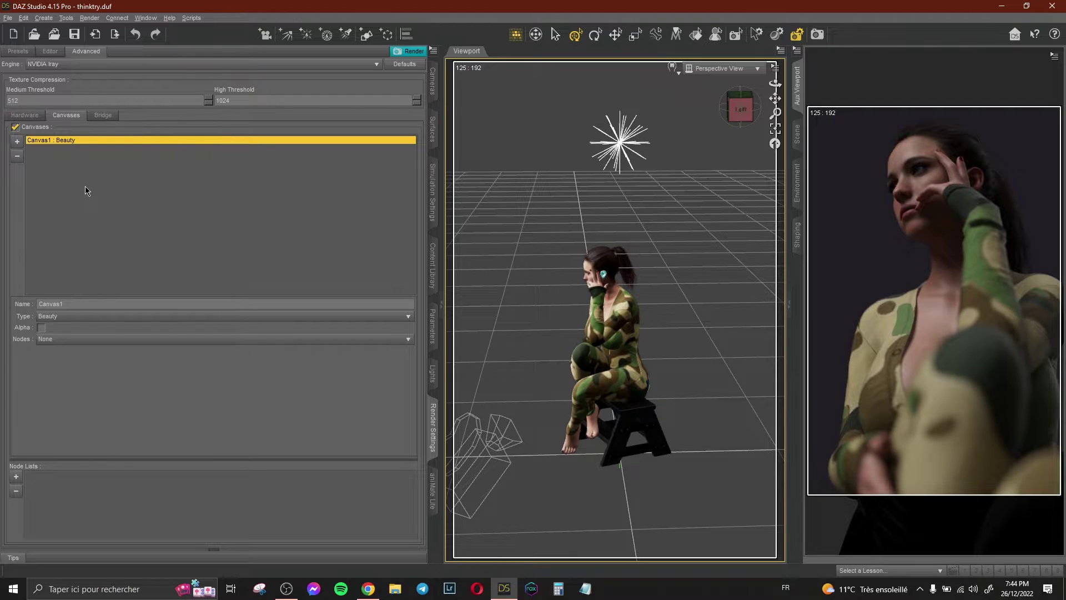
left_click(17, 476)
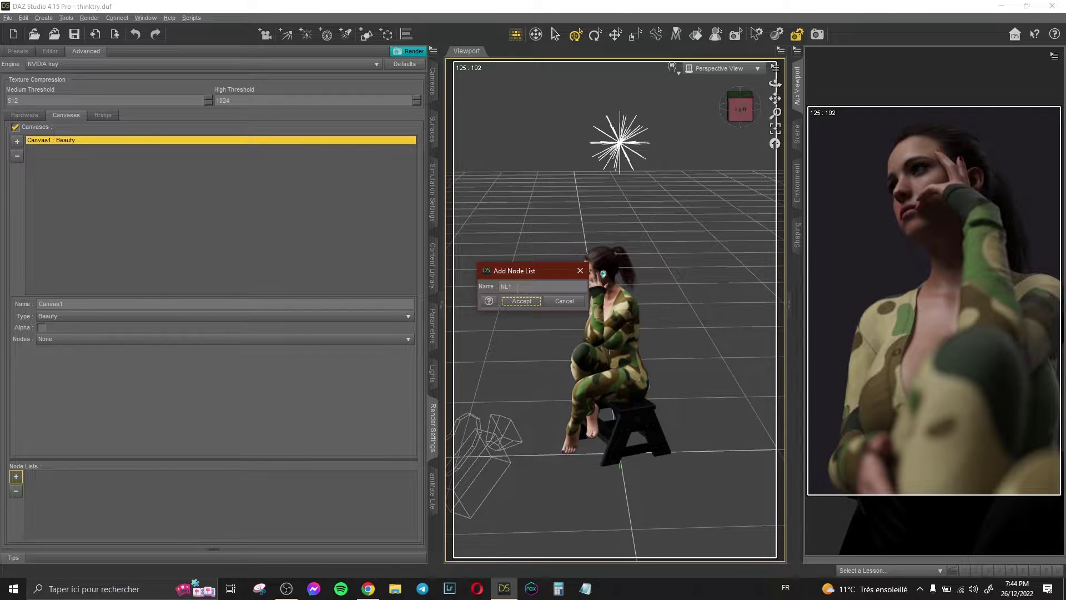
Create a new node list named 'group 1'.
double_click(517, 288)
type("group 1")
left_click(521, 301)
Edit group 1's nodes, ticking Romper Pajama under Genesis 8 Female and leaving PointLight unticked.
left_click(44, 477)
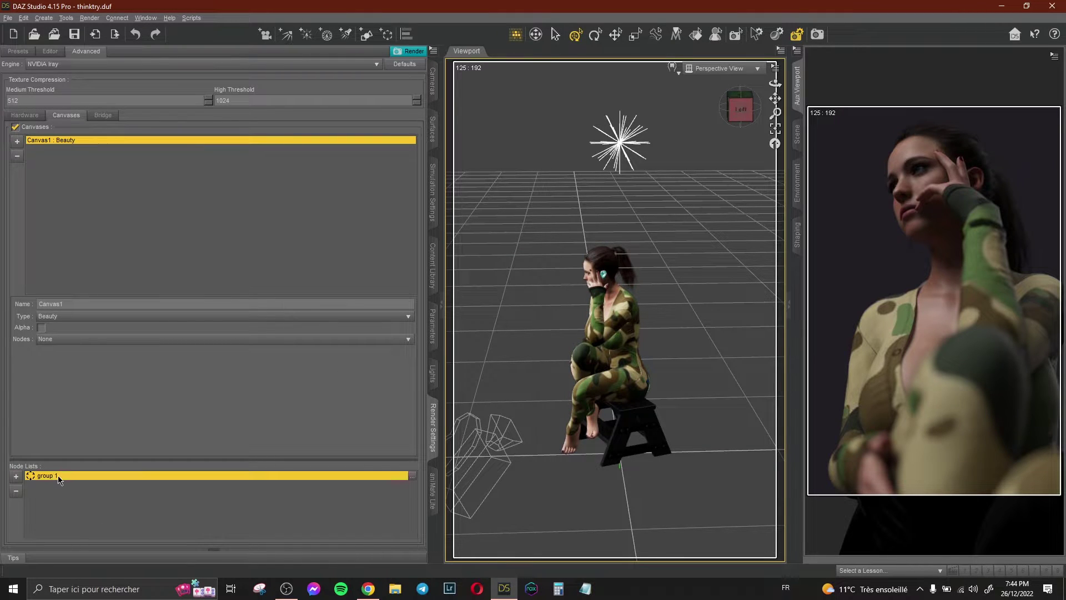
left_click(412, 477)
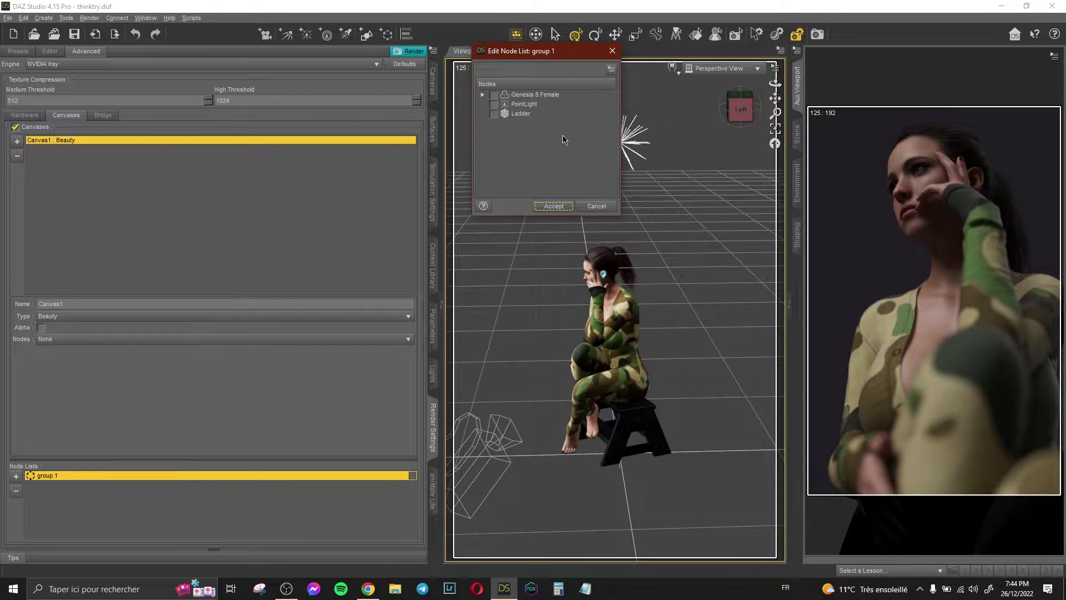
left_click_drag(555, 52, 562, 161)
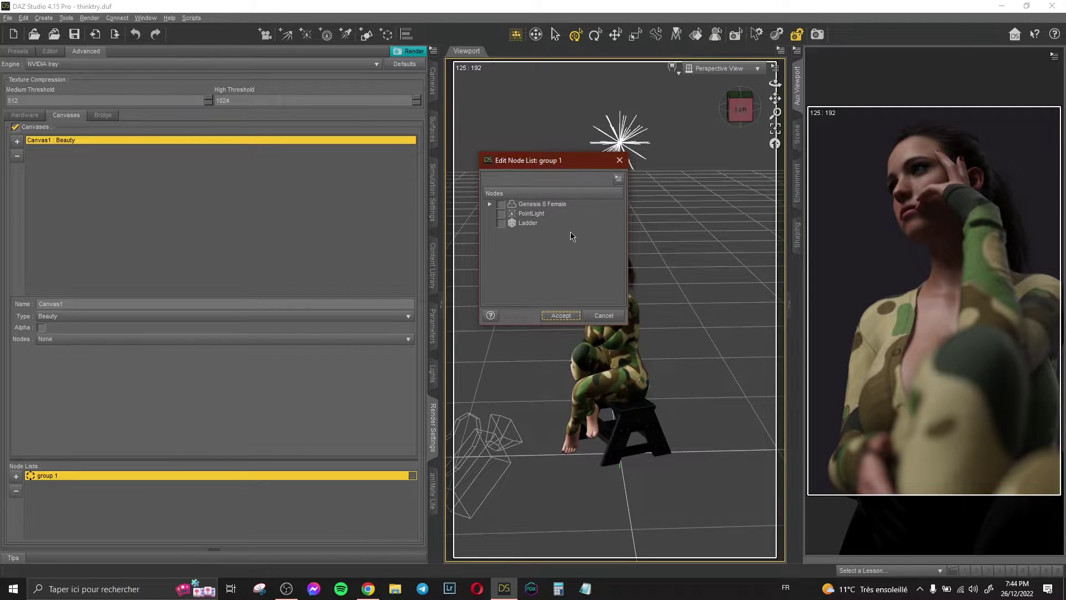
left_click(490, 205)
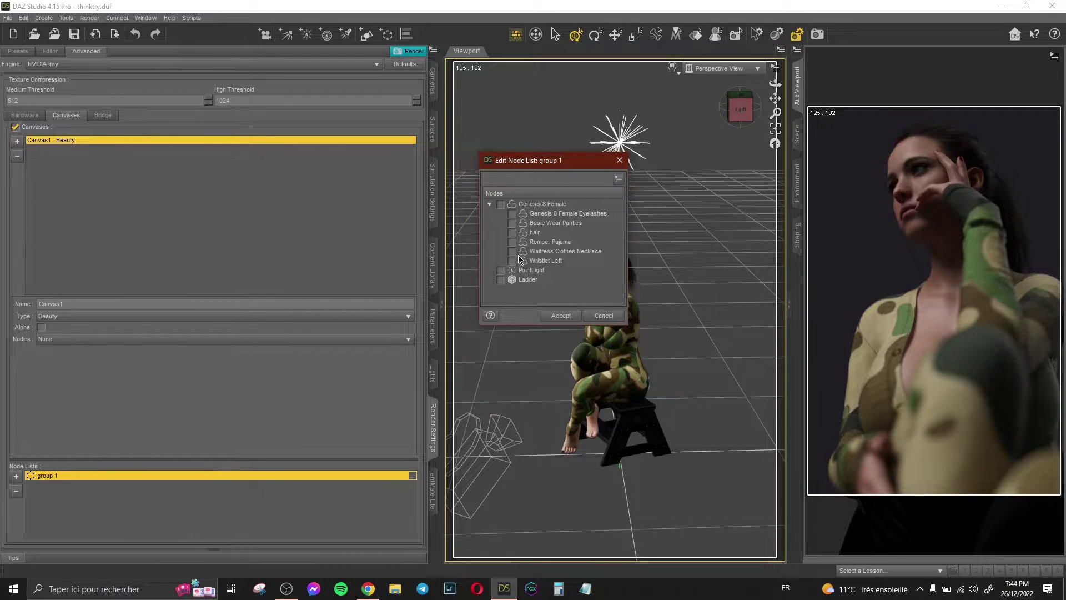
left_click(511, 242)
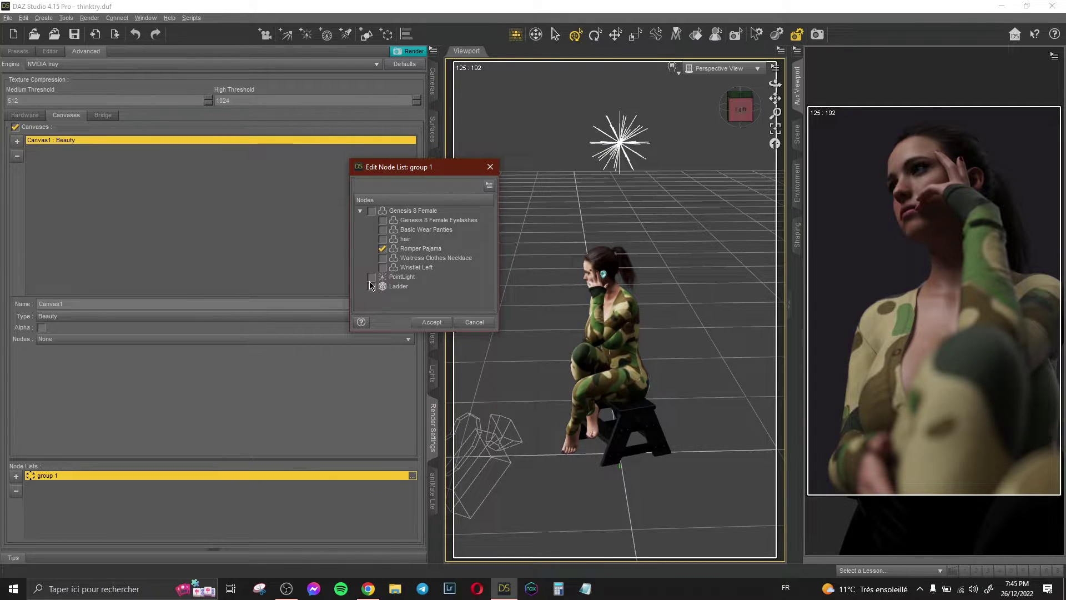
left_click(372, 276)
left_click(371, 277)
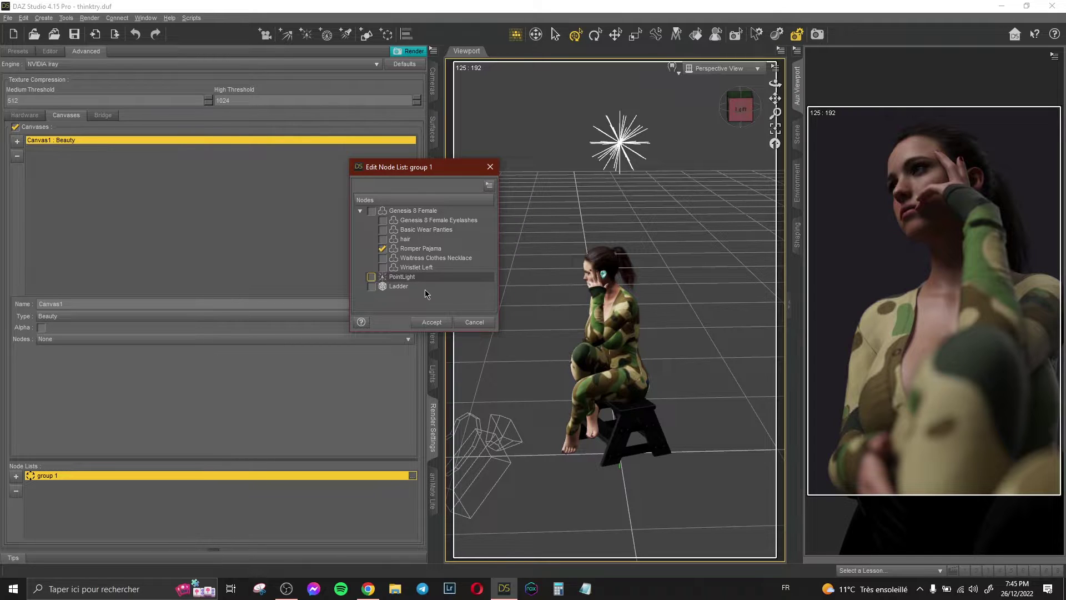
Discard the node list edits, delete the point light, then undo the deletion.
left_click(473, 326)
left_click(627, 143)
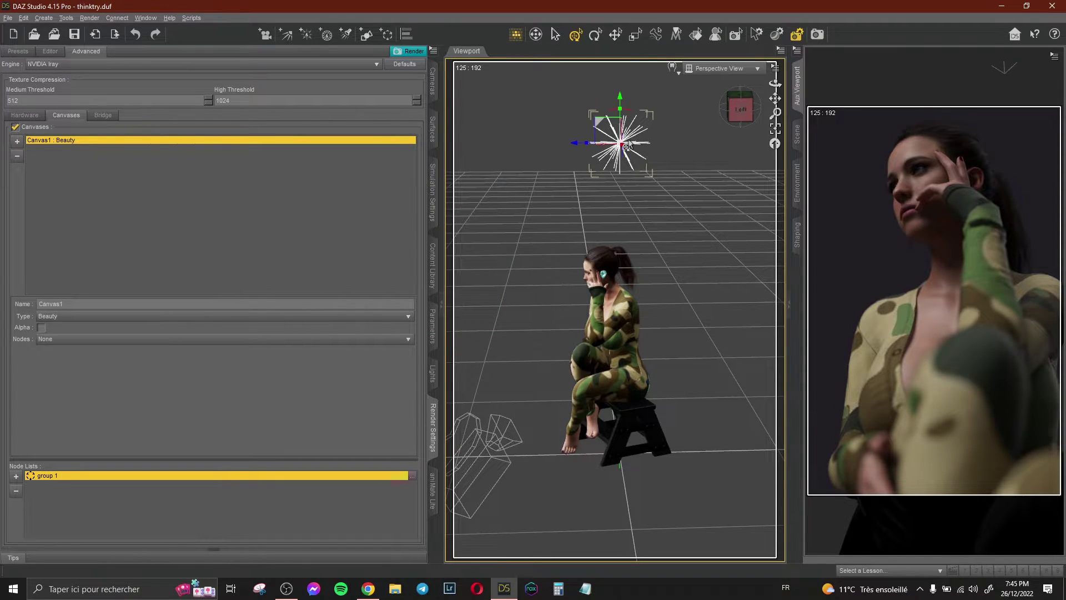
key("Delete")
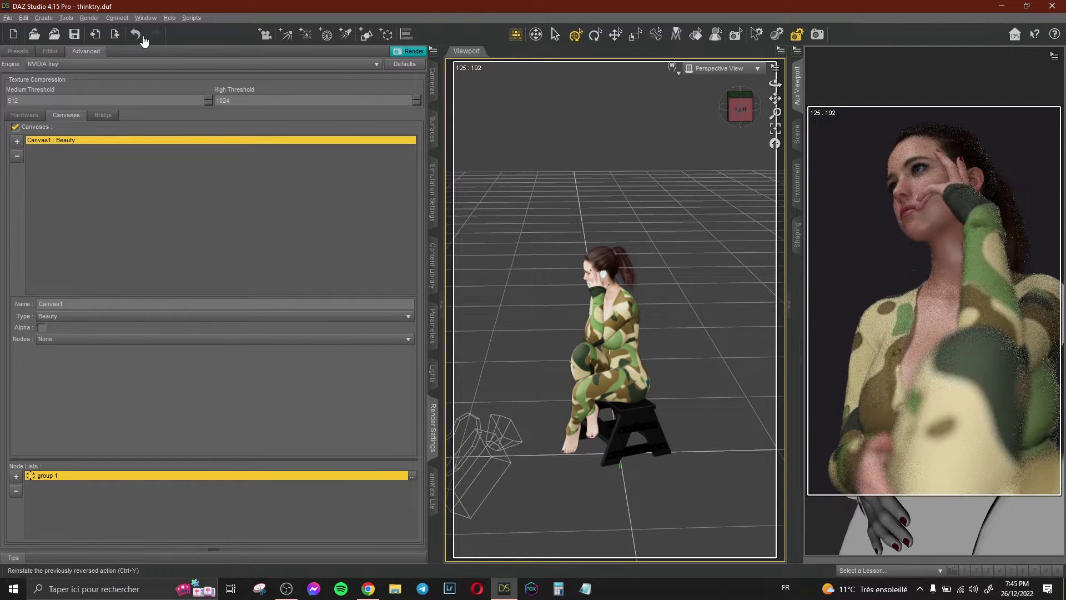
left_click(135, 34)
Save group 1 with only Romper Pajama and turn on Alpha for Canvas1.
left_click(412, 476)
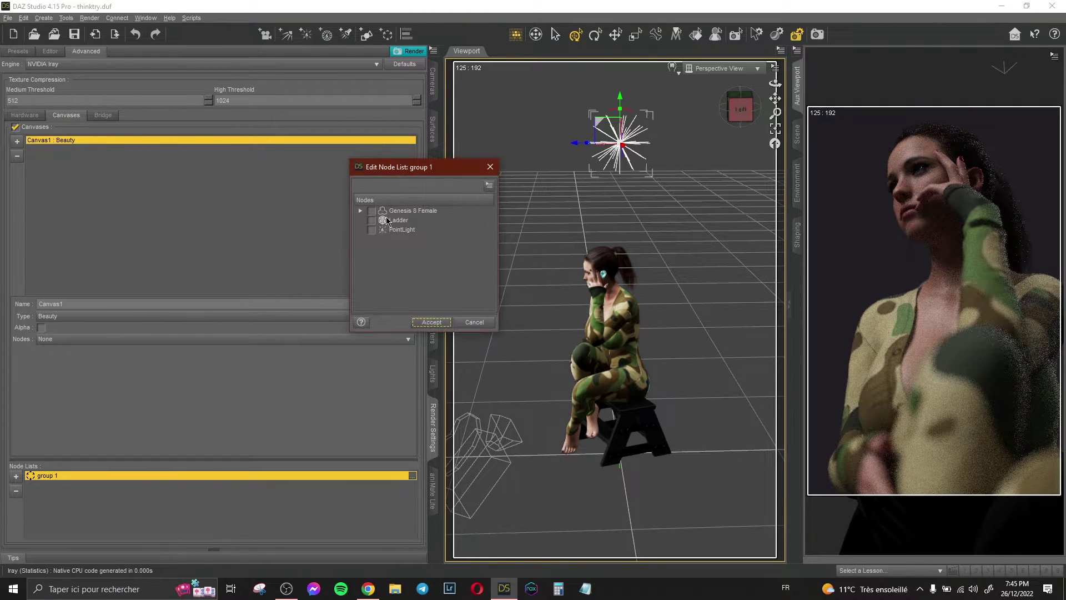
left_click_drag(404, 163, 514, 140)
left_click(492, 215)
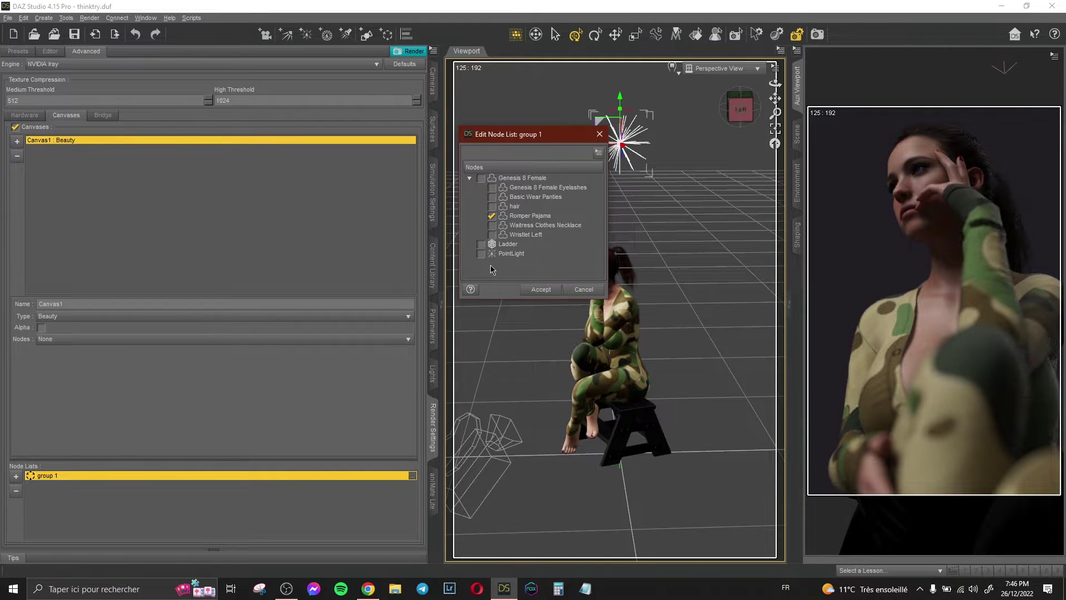
left_click(541, 289)
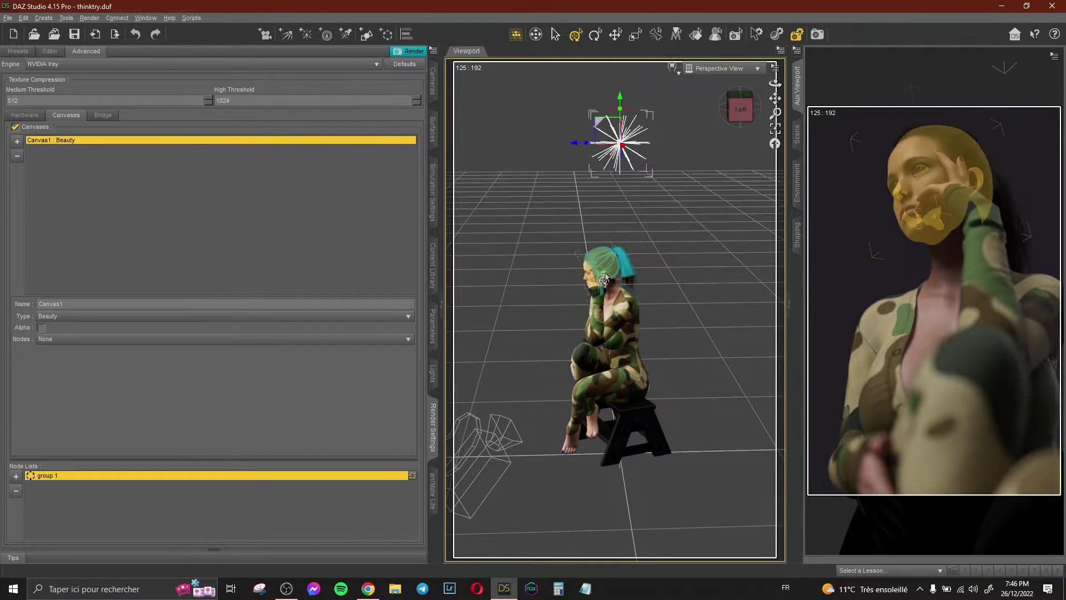
left_click(658, 242)
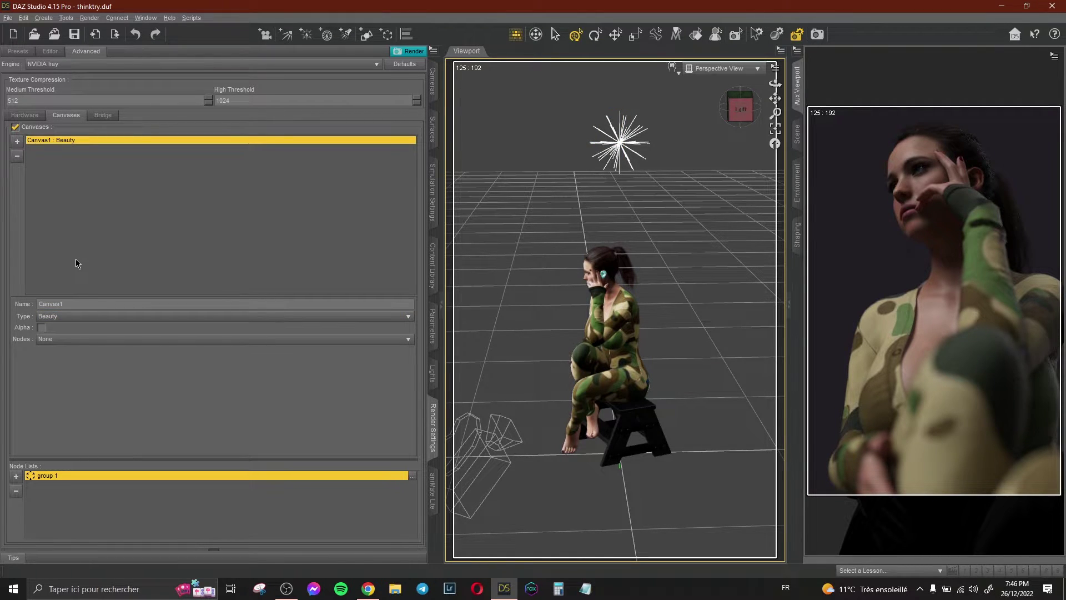
left_click(41, 328)
Set Canvas1's Nodes to the group 1 node list, then show the Editor tab.
left_click(91, 338)
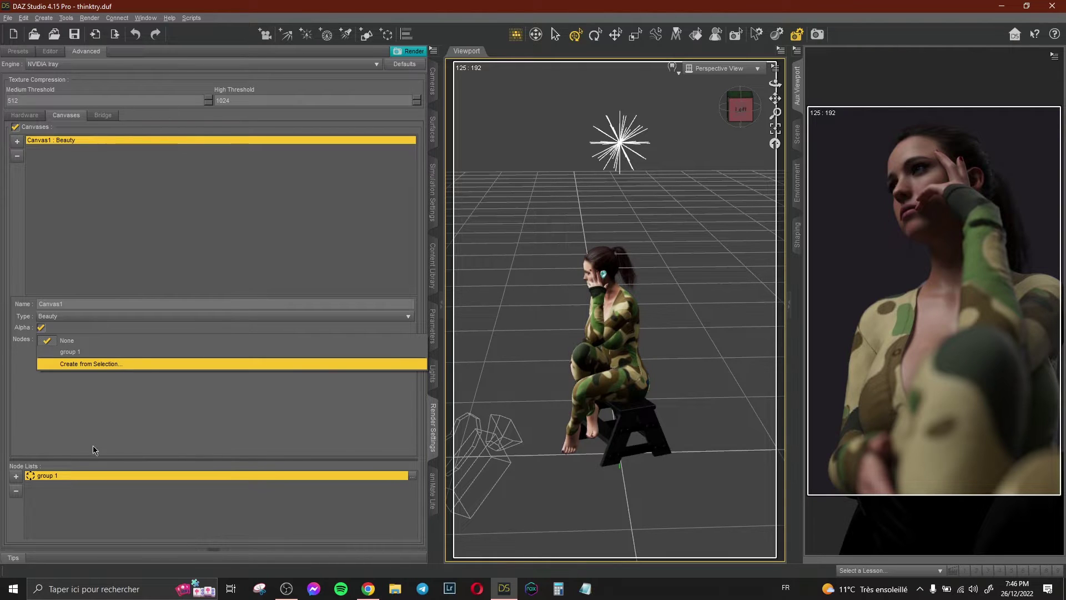
left_click(83, 352)
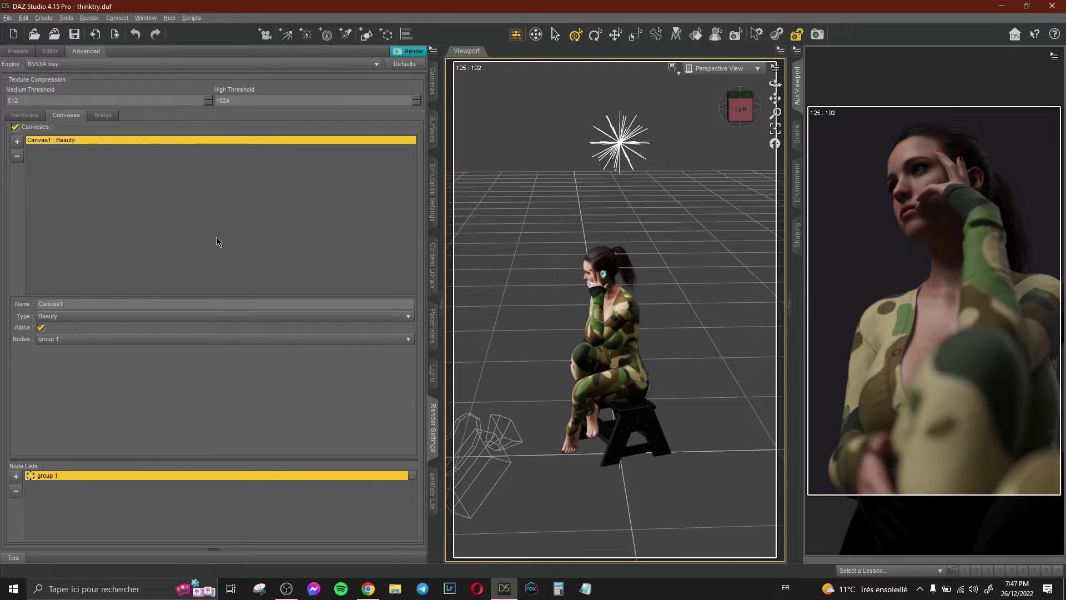
left_click(46, 52)
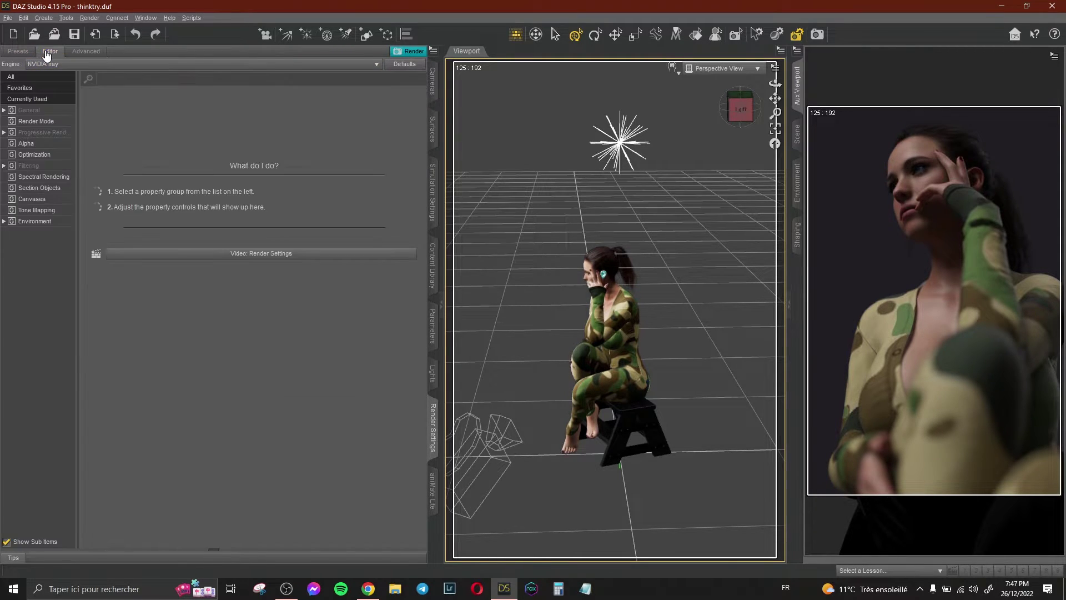
Set Render Target to New Window and start the Iray render.
left_click(34, 77)
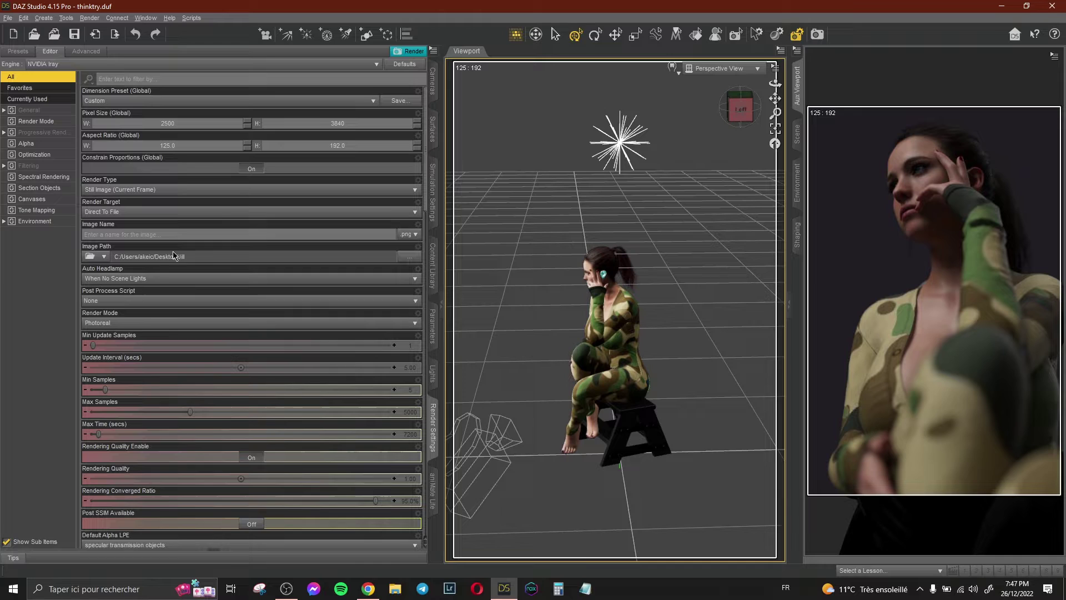
left_click(129, 212)
left_click(115, 224)
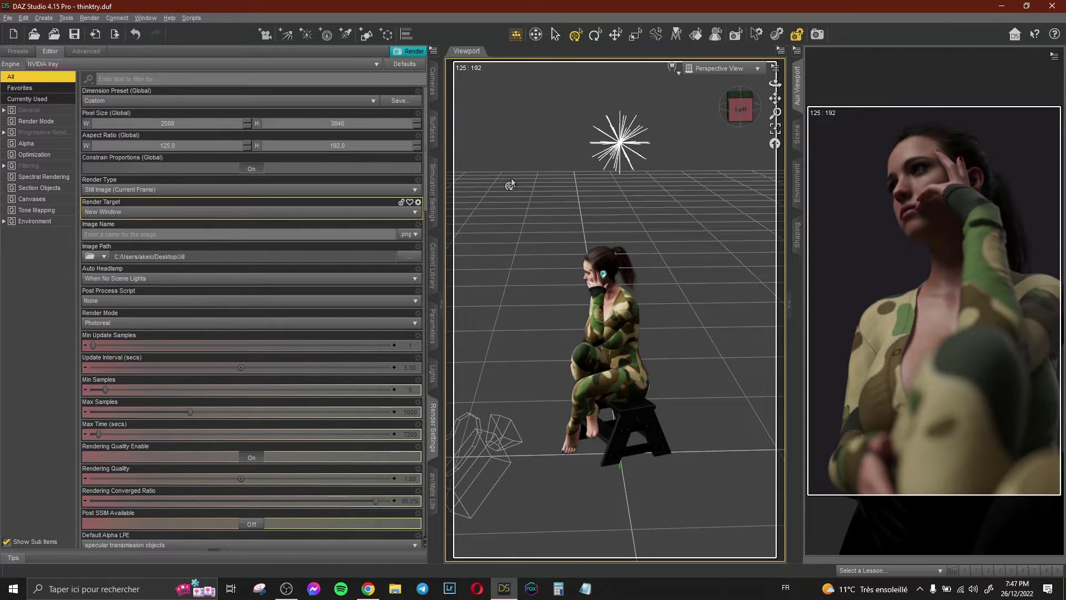
left_click(414, 52)
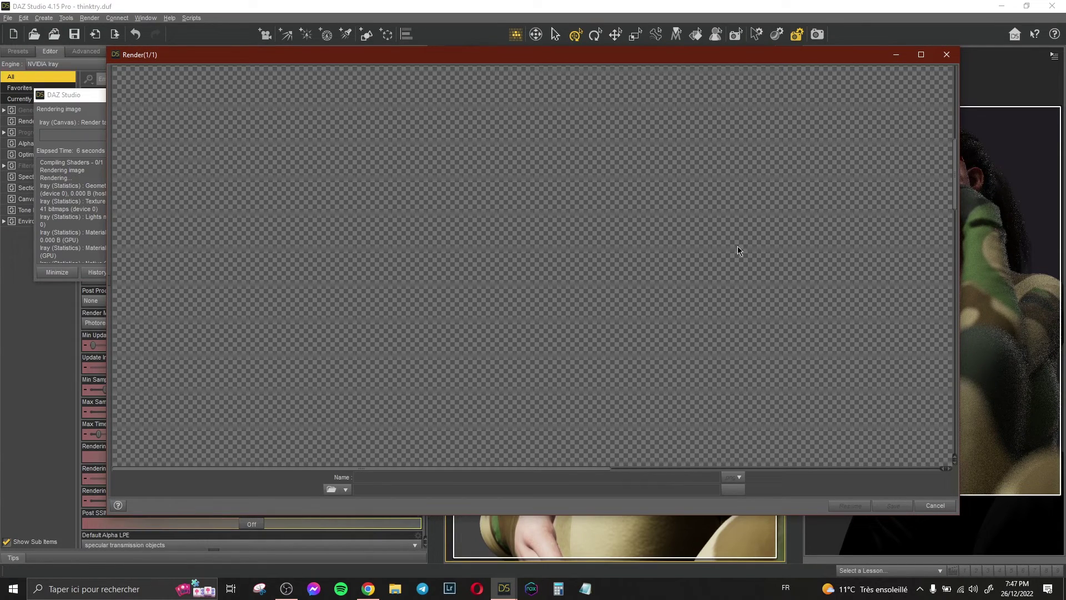
Maximize the Render(1/1) window to inspect the romper, then restore and reposition it.
left_click(921, 55)
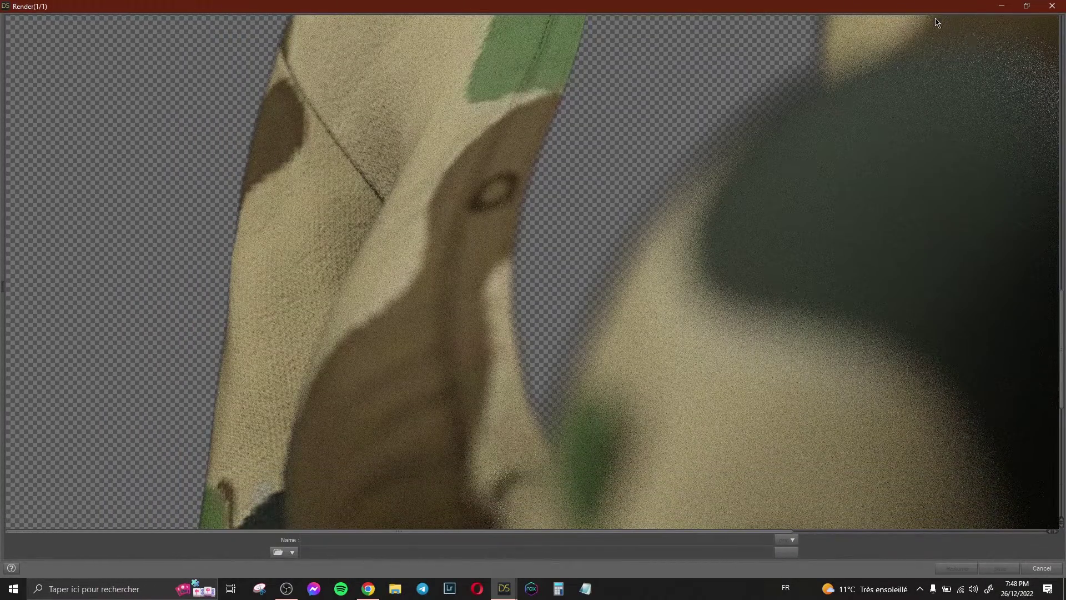
left_click_drag(555, 5, 655, 66)
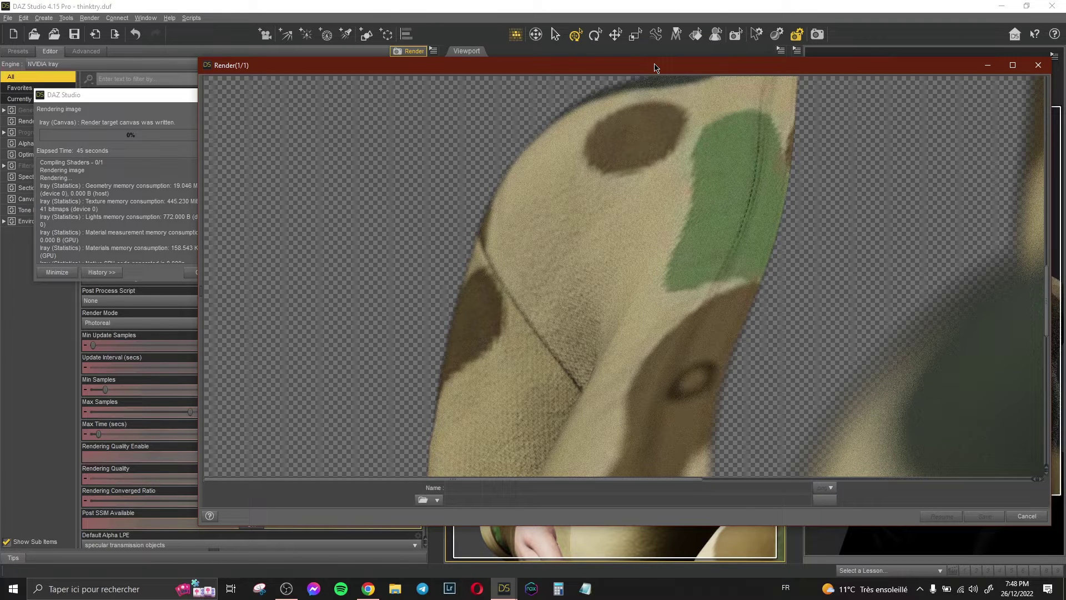
left_click_drag(655, 67, 606, 73)
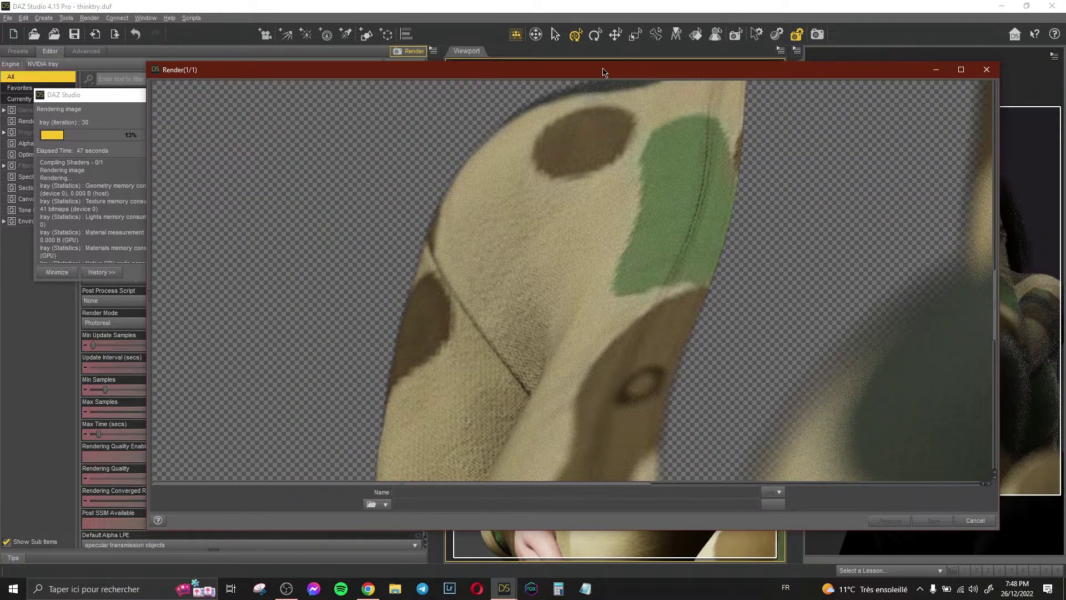
left_click_drag(686, 73, 537, 81)
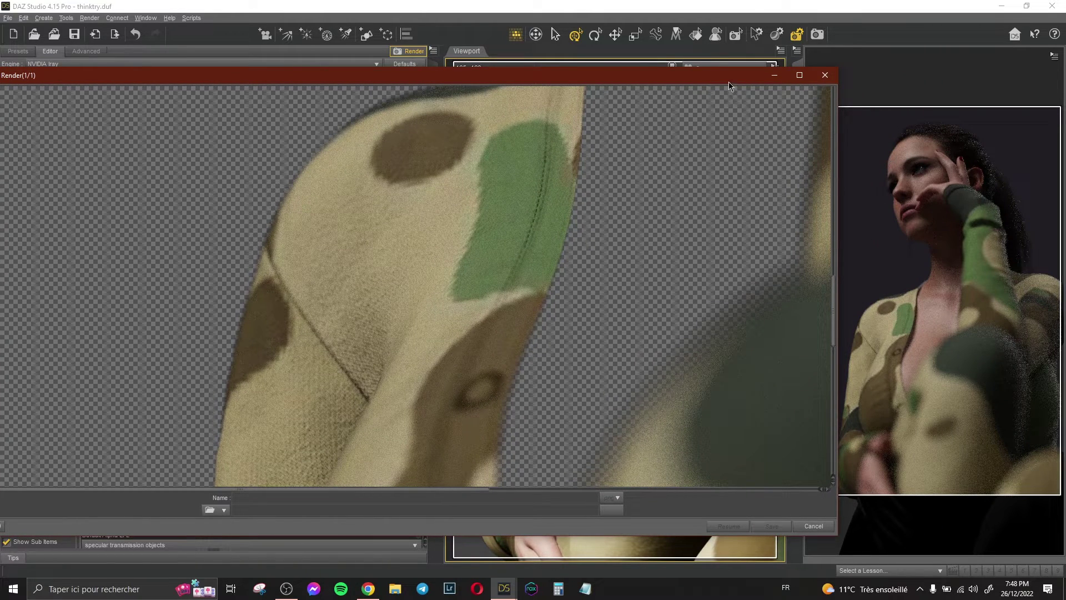
left_click_drag(704, 82, 718, 78)
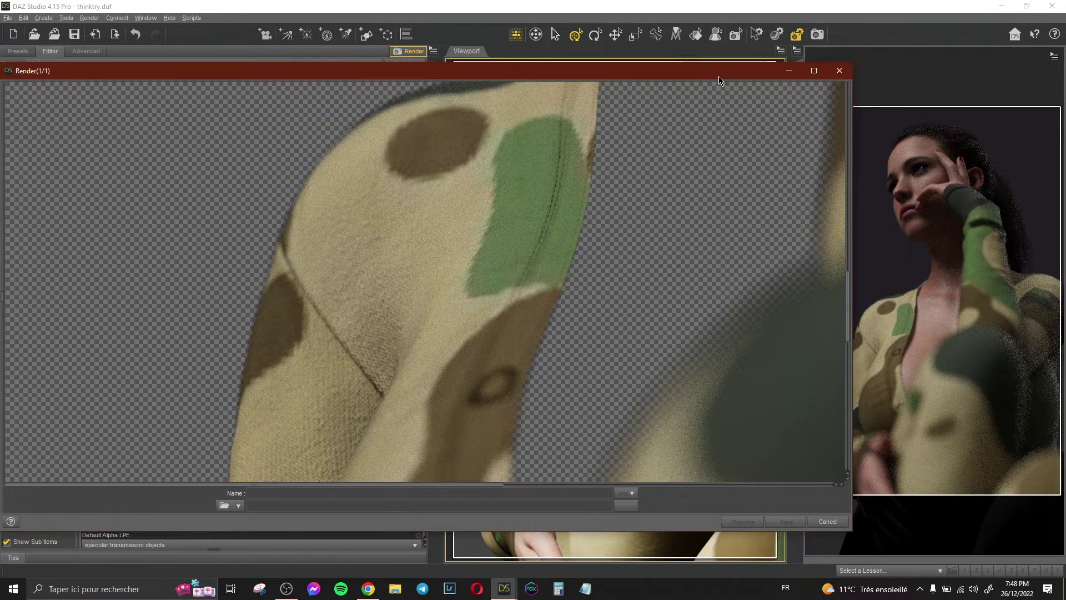
Shift the Render window left and right, then maximize it to review the refining romper render.
scroll(645, 195, "up", 1)
scroll(645, 195, "down", 2)
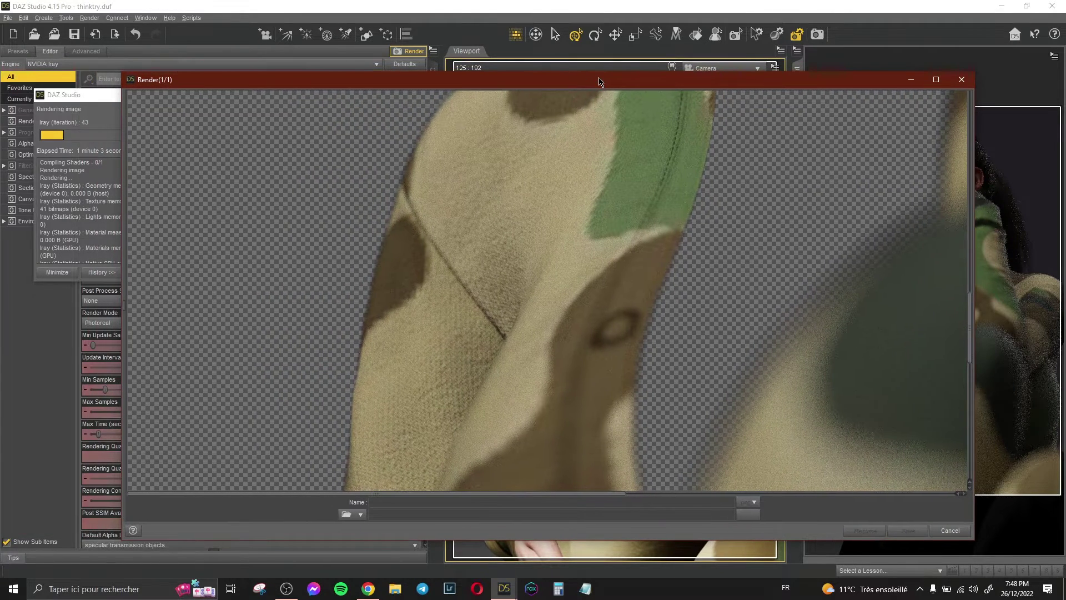
left_click_drag(599, 81, 589, 83)
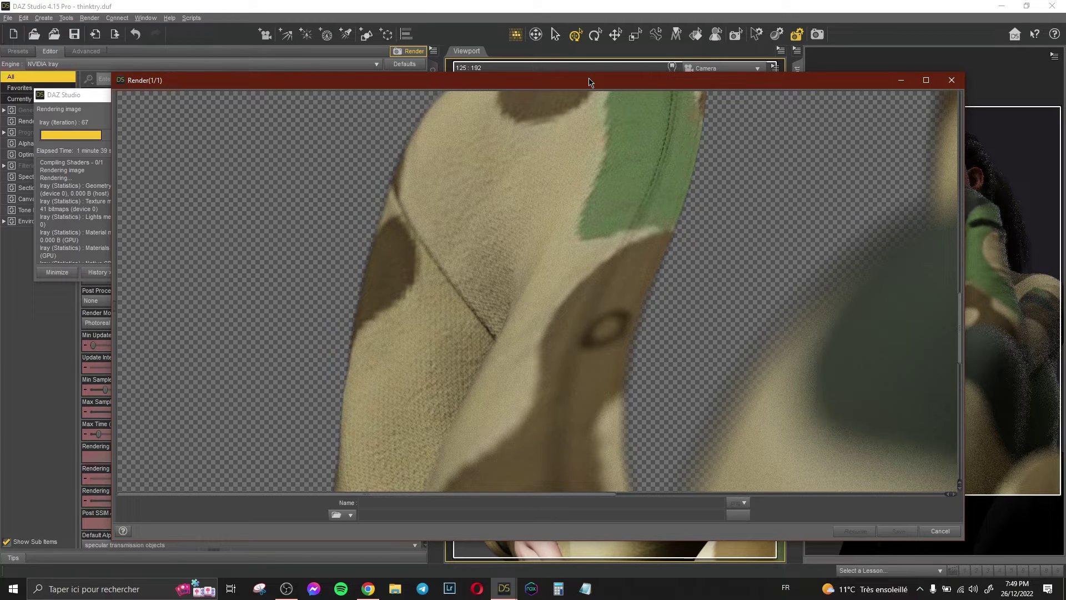
left_click_drag(589, 82, 627, 82)
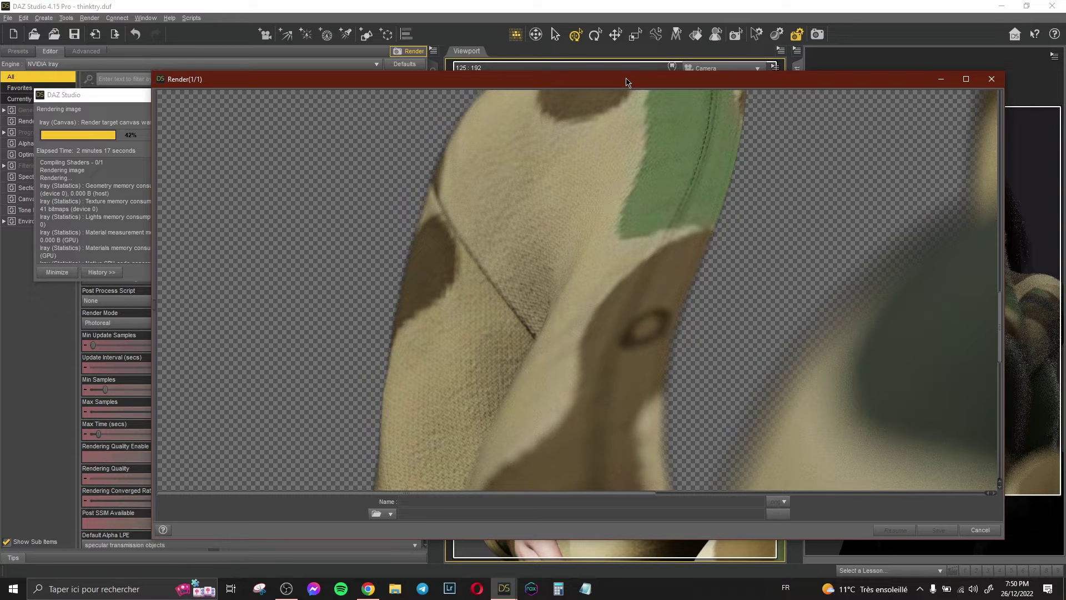
left_click_drag(626, 82, 564, 76)
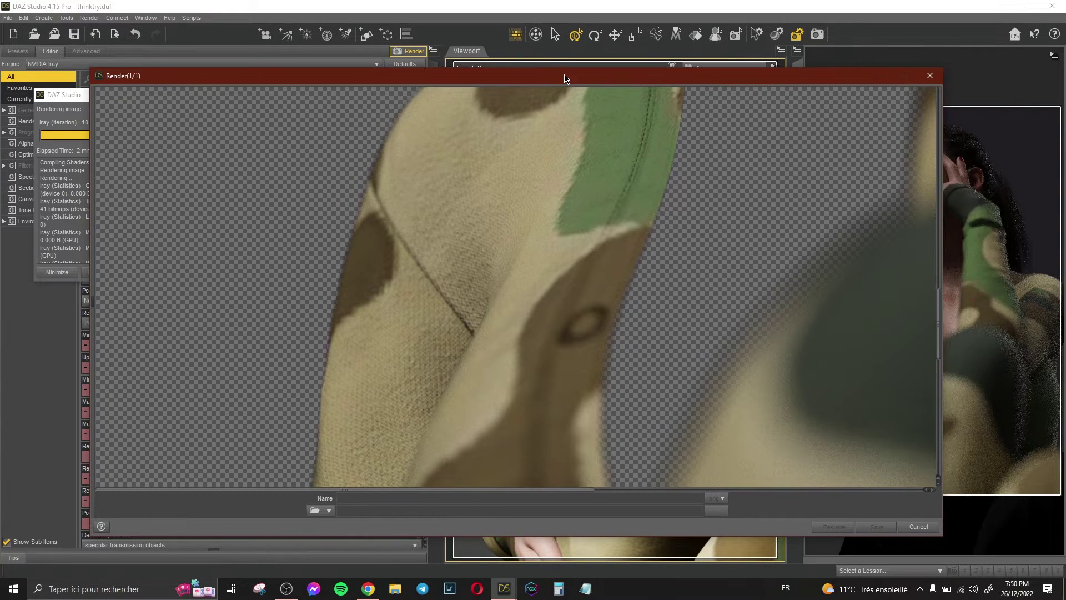
double_click(564, 75)
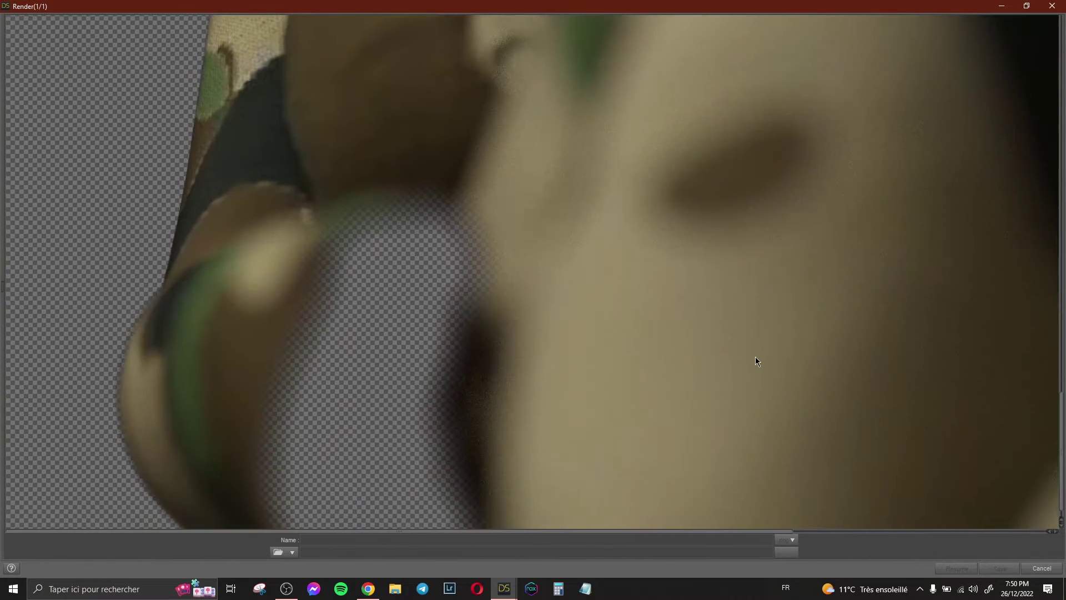